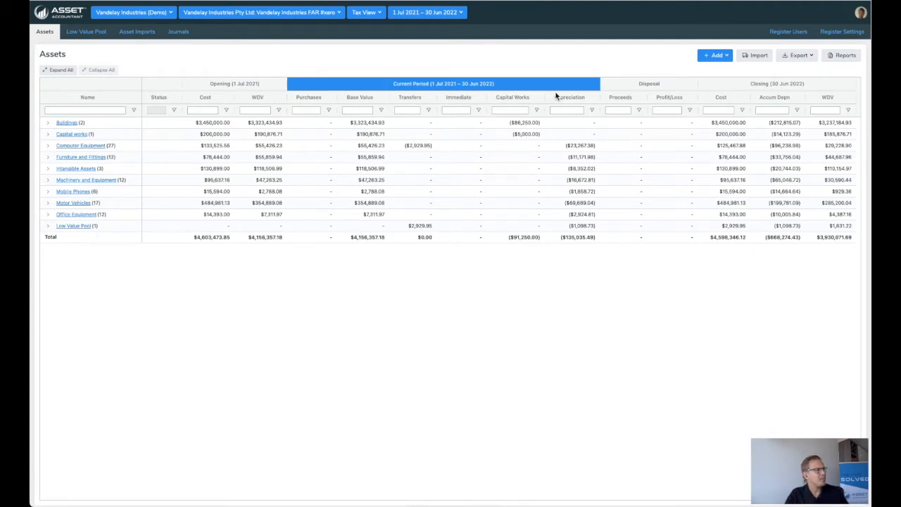
Step: Start connecting the Vandelay Industries FAR #xero register to Xero from its integration settings
{"action": "left_click", "coordinate": [842, 35]}
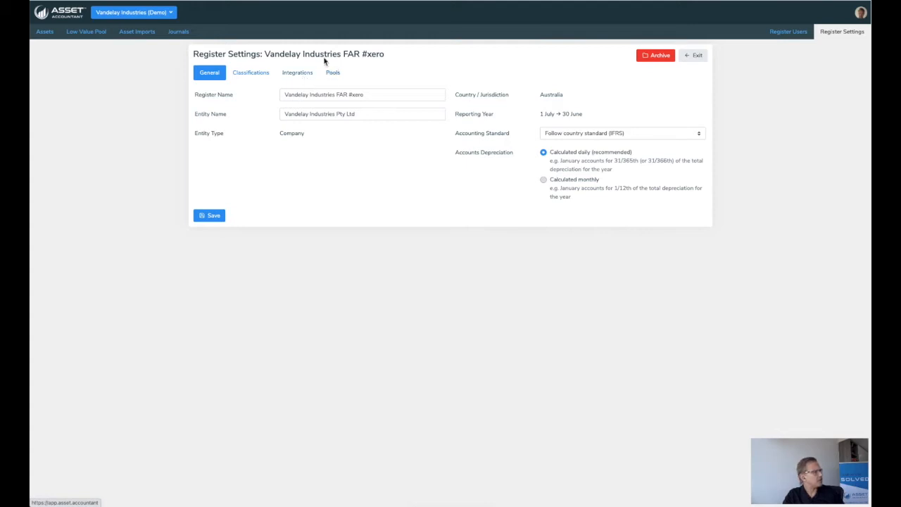
{"action": "left_click", "coordinate": [296, 79]}
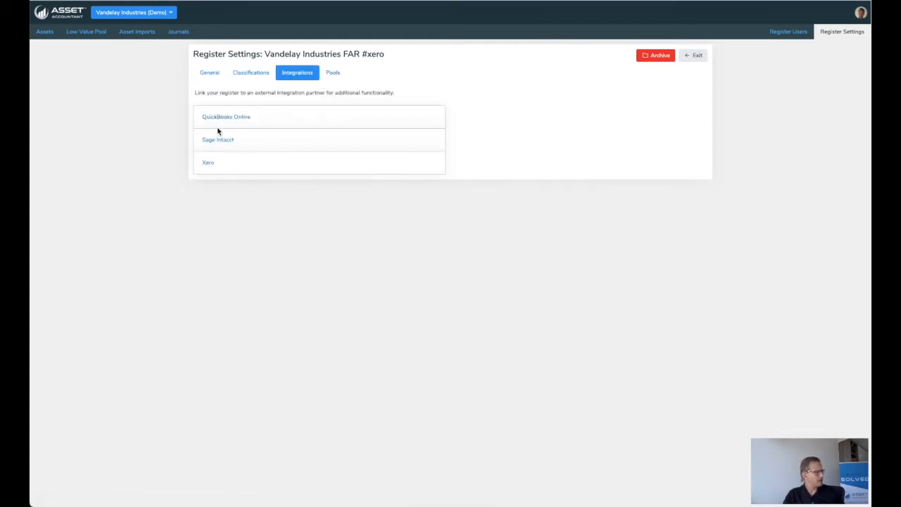
{"action": "left_click", "coordinate": [210, 168]}
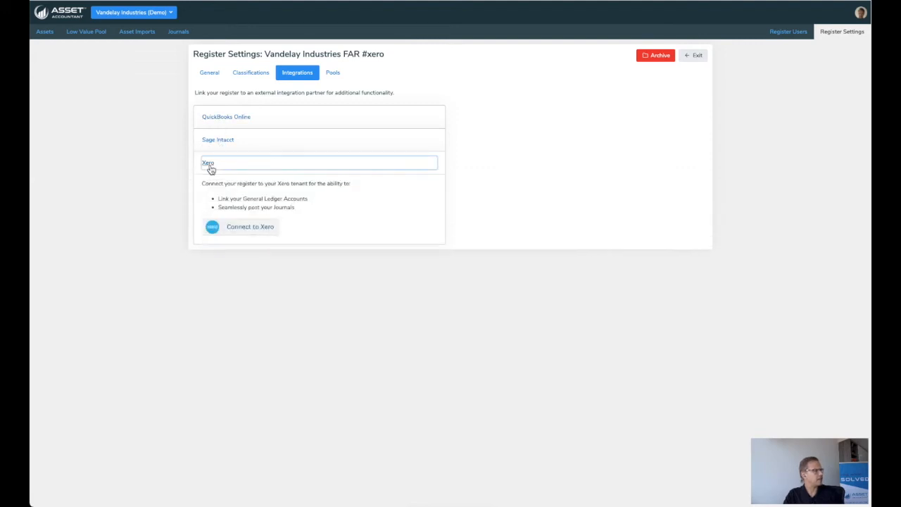
{"action": "left_click", "coordinate": [245, 228]}
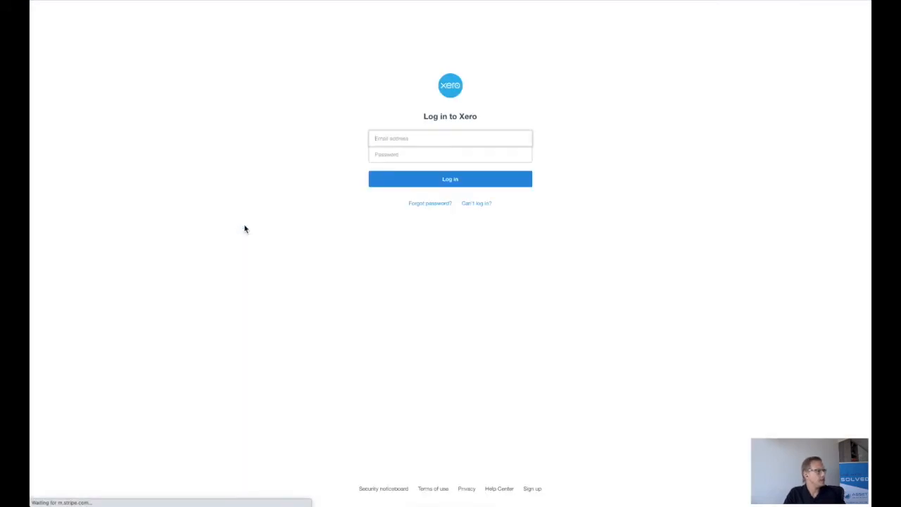
Step: Log in to Xero with the saved account e-mail and password
{"action": "left_click", "coordinate": [389, 139]}
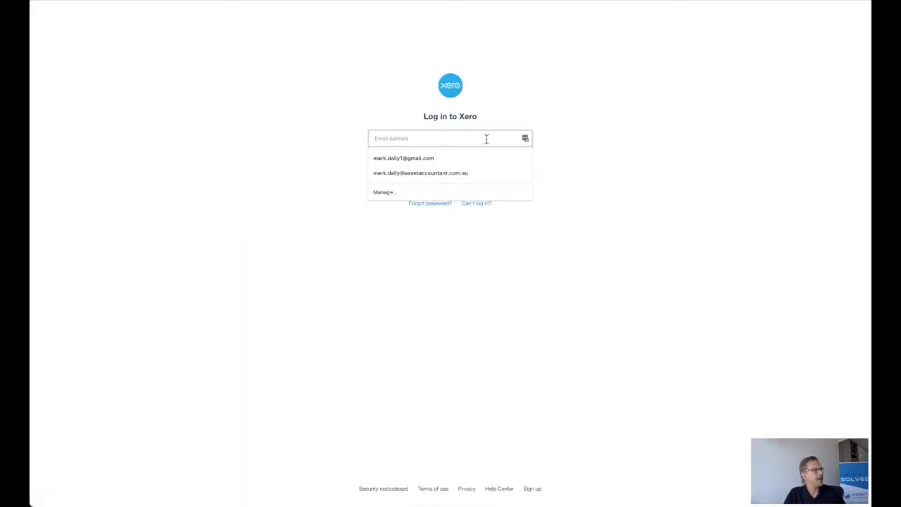
{"action": "left_click", "coordinate": [525, 140]}
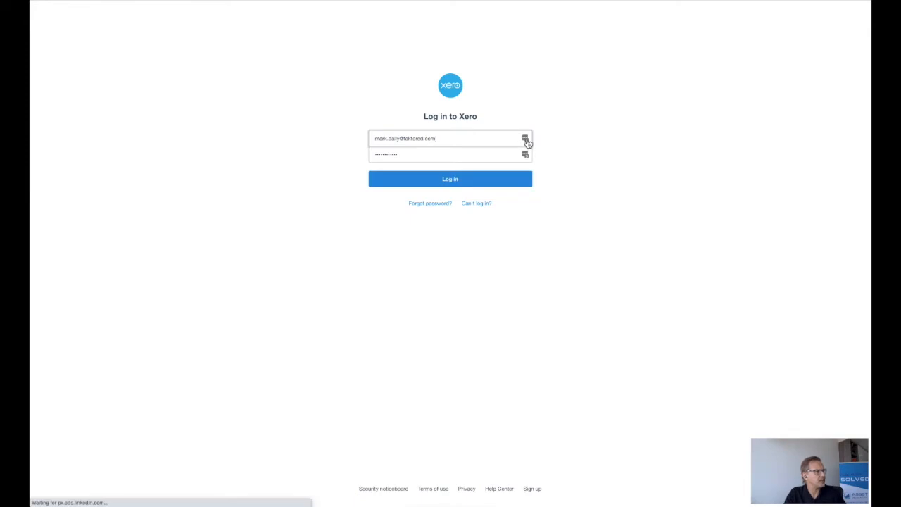
{"action": "left_click", "coordinate": [528, 142]}
{"action": "key", "text": "Return"}
Step: Authorise the Xero access and connect the register to the tenant Vandelay Industries AU (demo)
{"action": "left_click", "coordinate": [502, 107]}
{"action": "left_click", "coordinate": [450, 124]}
{"action": "left_click", "coordinate": [447, 319]}
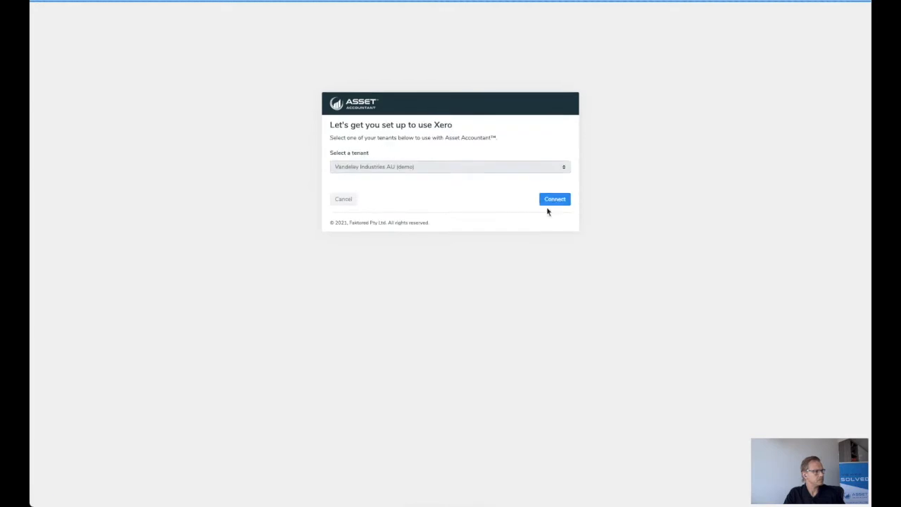
{"action": "left_click", "coordinate": [555, 201]}
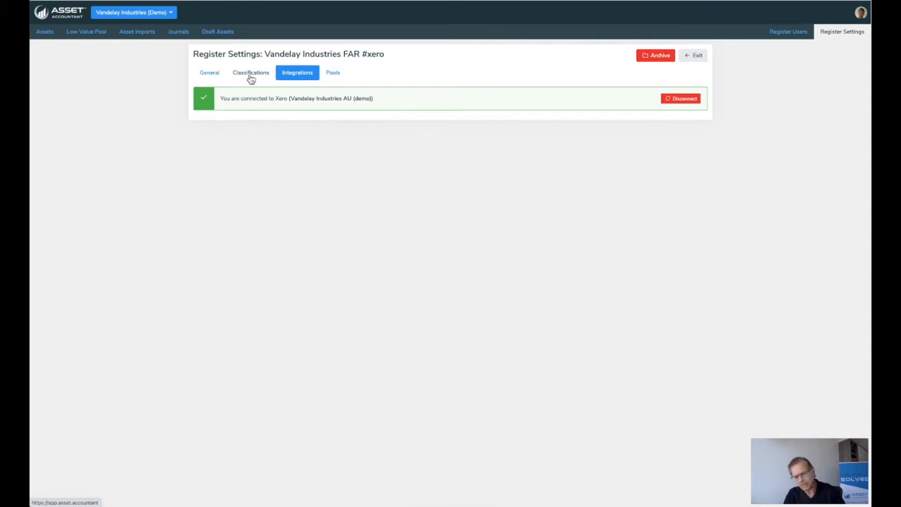
Step: Sync the classifications with Xero tracking categories, mapping Location to the existing Location classification and excluding Department
{"action": "left_click", "coordinate": [252, 74]}
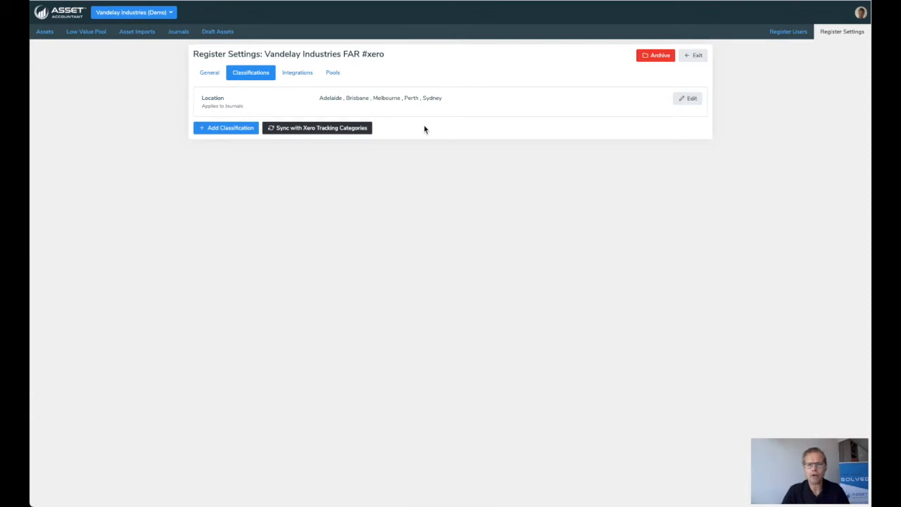
{"action": "left_click", "coordinate": [310, 129]}
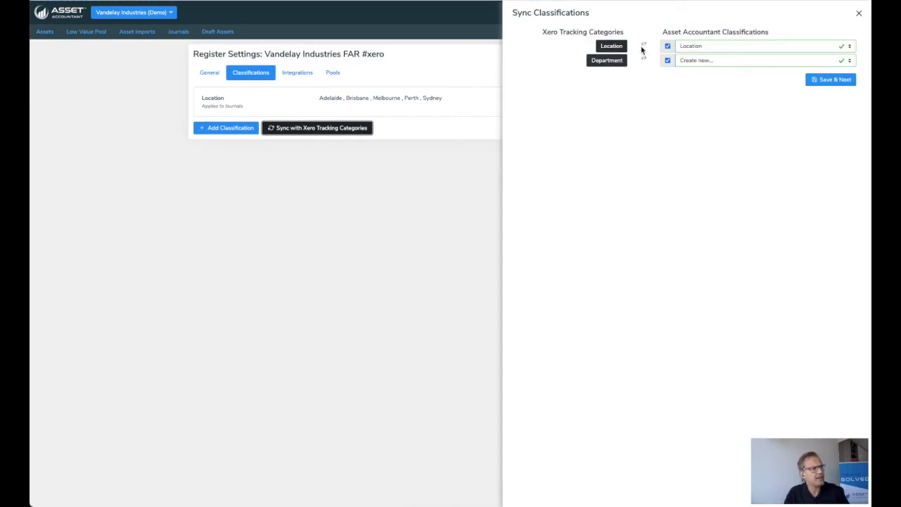
{"action": "left_click", "coordinate": [701, 47]}
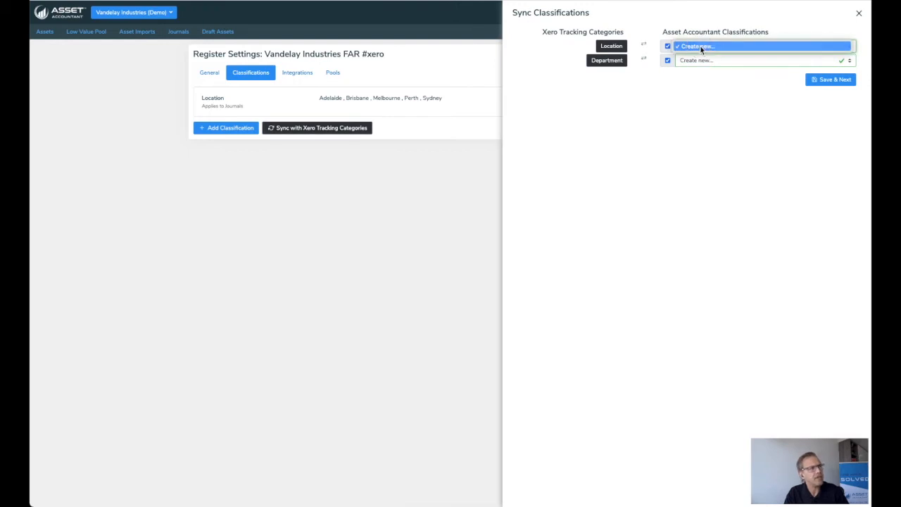
{"action": "left_click", "coordinate": [701, 46]}
{"action": "left_click", "coordinate": [701, 45]}
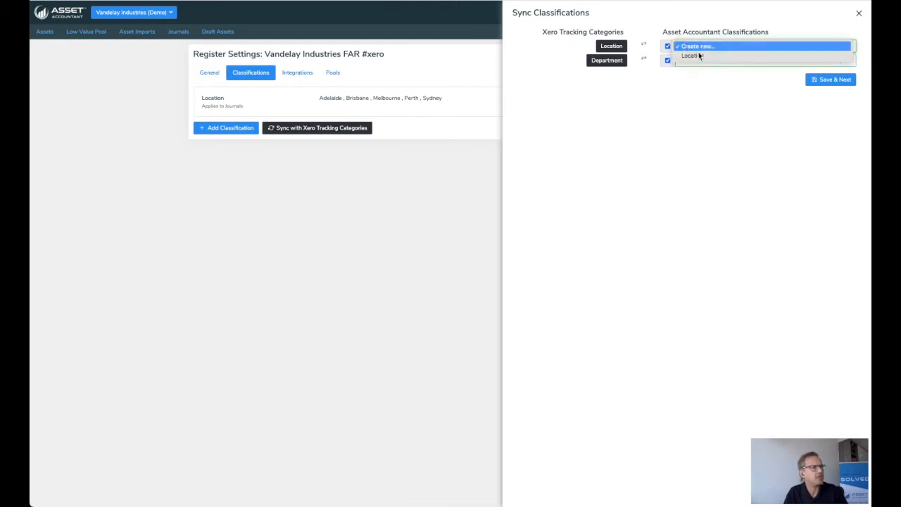
{"action": "left_click", "coordinate": [693, 55]}
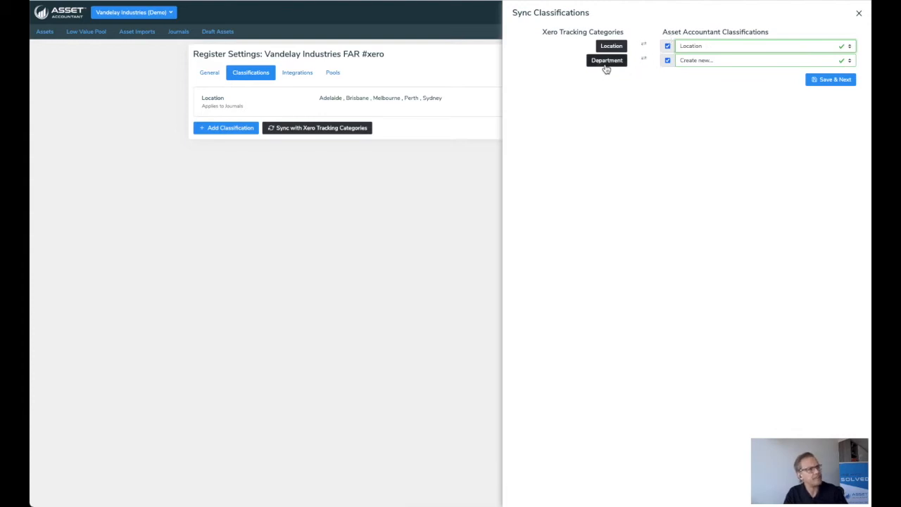
{"action": "left_click", "coordinate": [668, 60]}
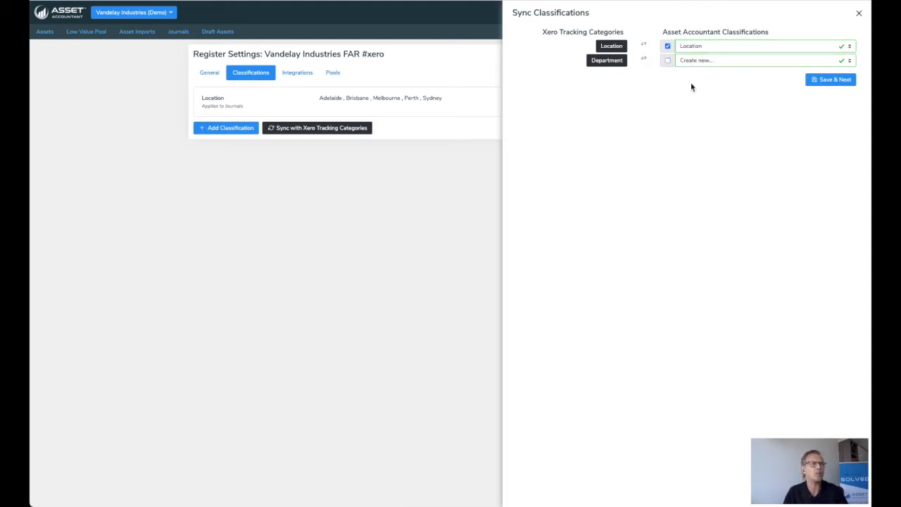
Step: Accept the suggested mappings for the individual locations, with Dubbo created as new, and save the classification sync
{"action": "left_click", "coordinate": [833, 81]}
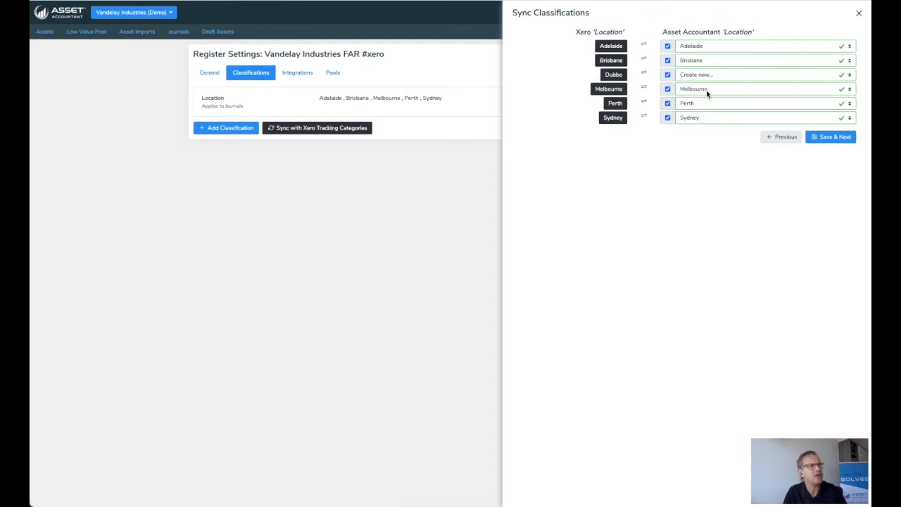
{"action": "left_click", "coordinate": [835, 138]}
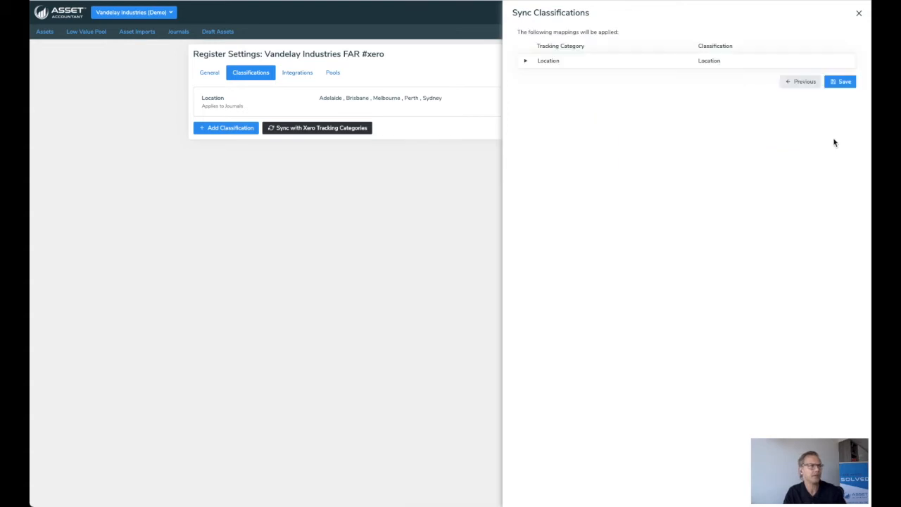
{"action": "left_click", "coordinate": [843, 83]}
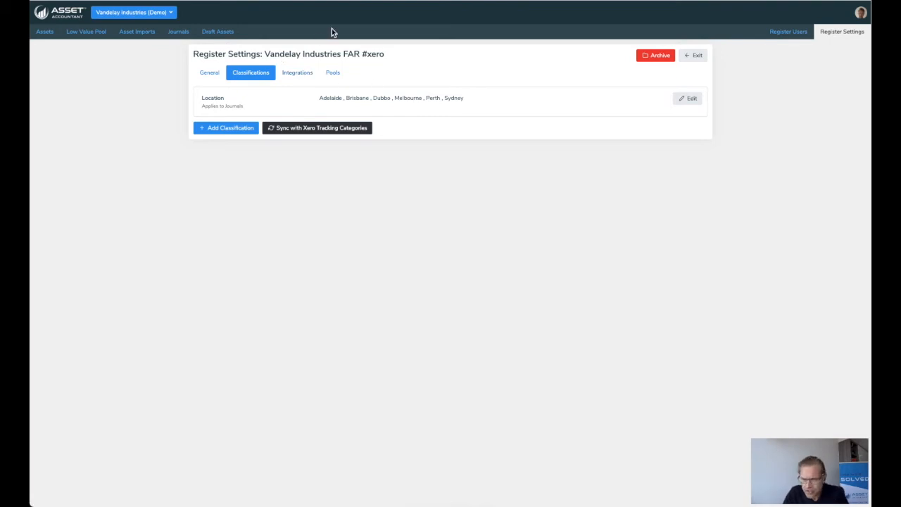
Step: Start adding the draft asset "Coffee table book about coffee tables" with code FA-345445 and the group Furniture and Fittings
{"action": "left_click", "coordinate": [44, 31]}
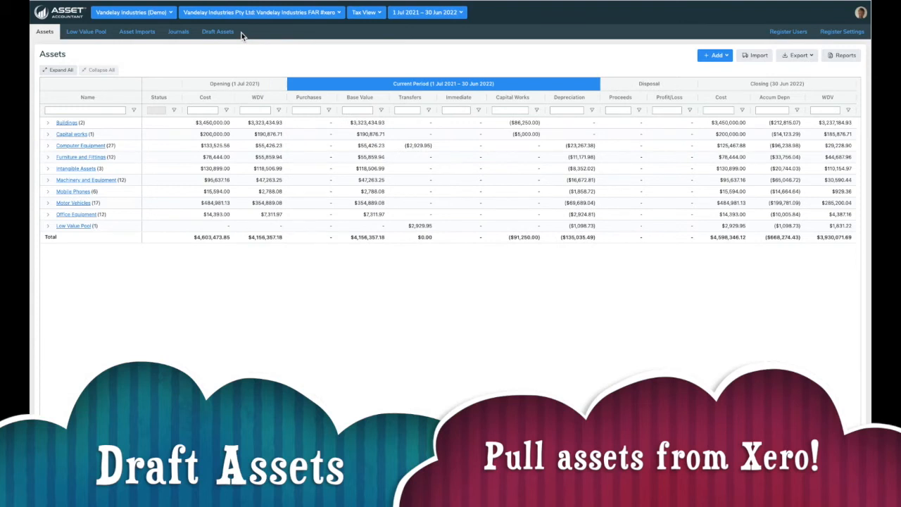
{"action": "left_click", "coordinate": [231, 33]}
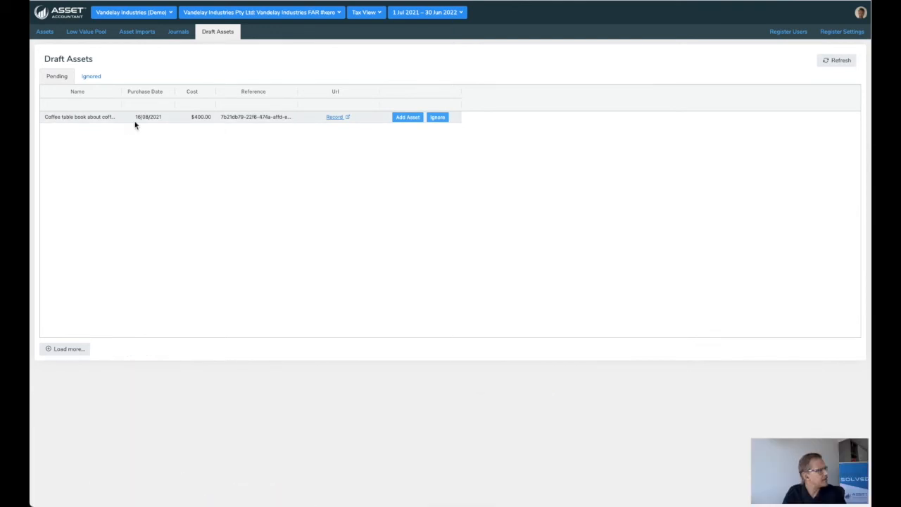
{"action": "left_click", "coordinate": [409, 117]}
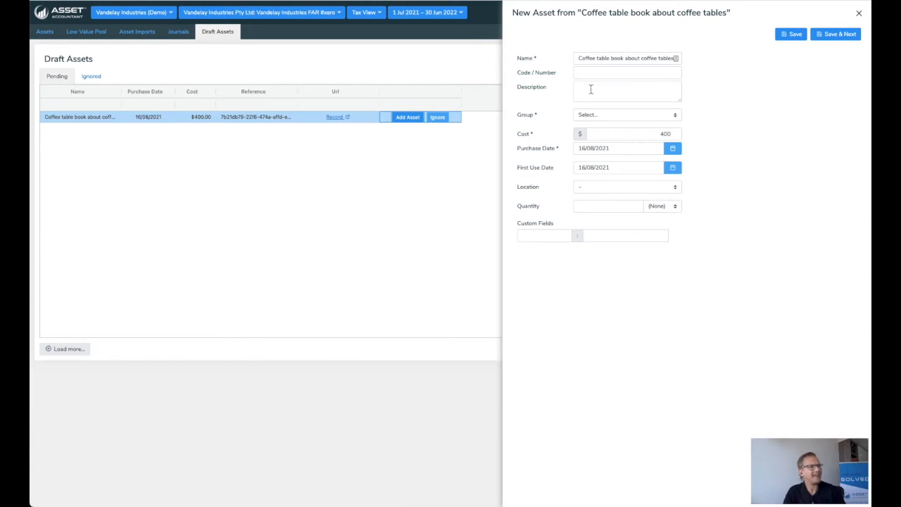
{"action": "left_click", "coordinate": [600, 76]}
{"action": "type", "text": "FA-345445"}
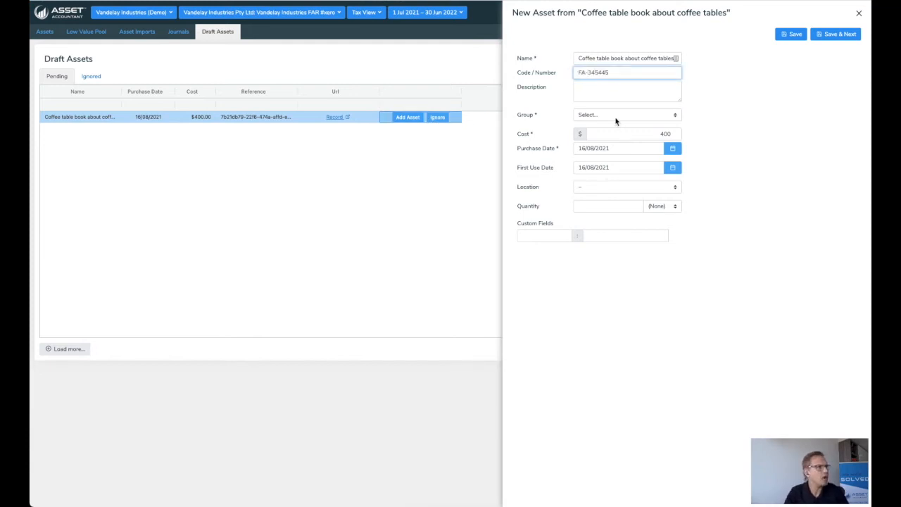
{"action": "left_click", "coordinate": [615, 119]}
{"action": "left_click", "coordinate": [617, 151]}
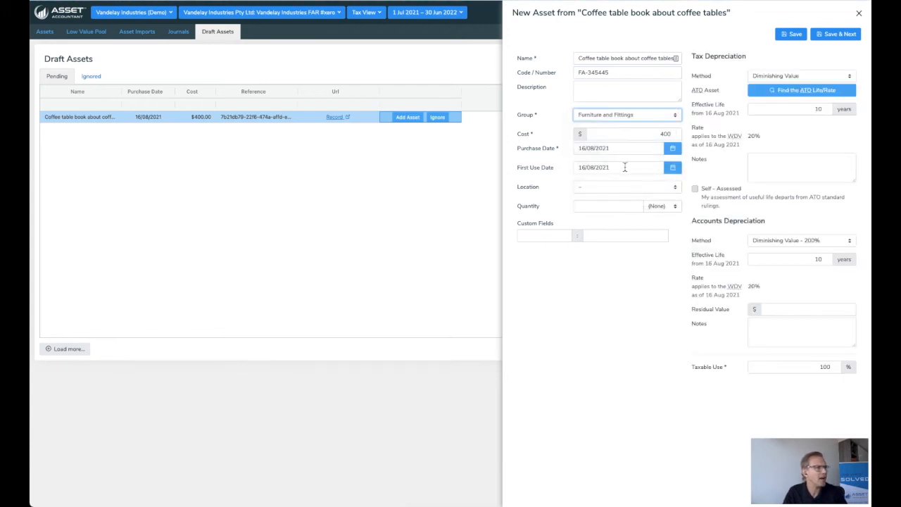
Step: Set the new asset's location to Brisbane and close its form without saving
{"action": "left_click", "coordinate": [618, 189]}
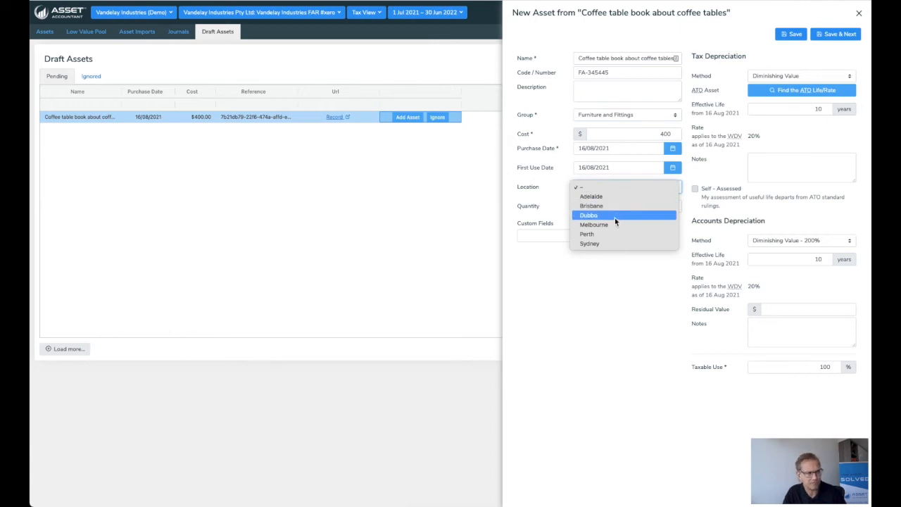
{"action": "left_click", "coordinate": [610, 206]}
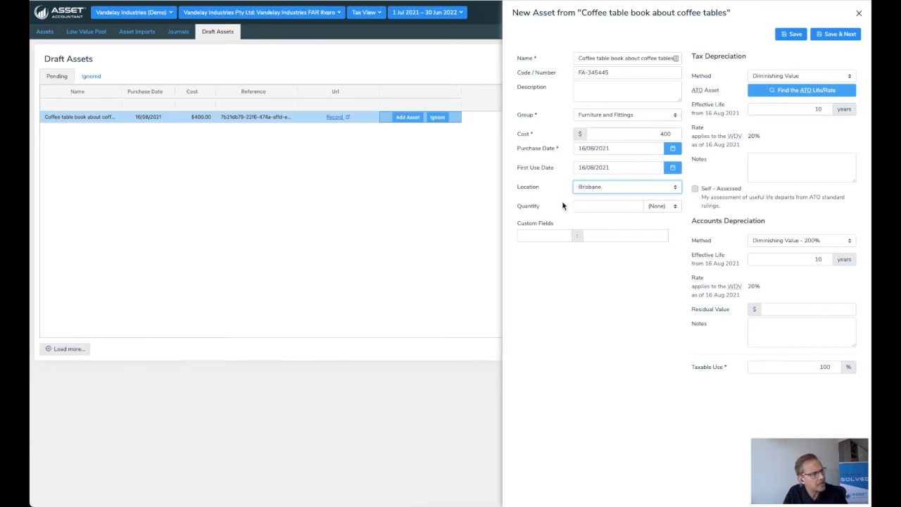
{"action": "left_click", "coordinate": [565, 203]}
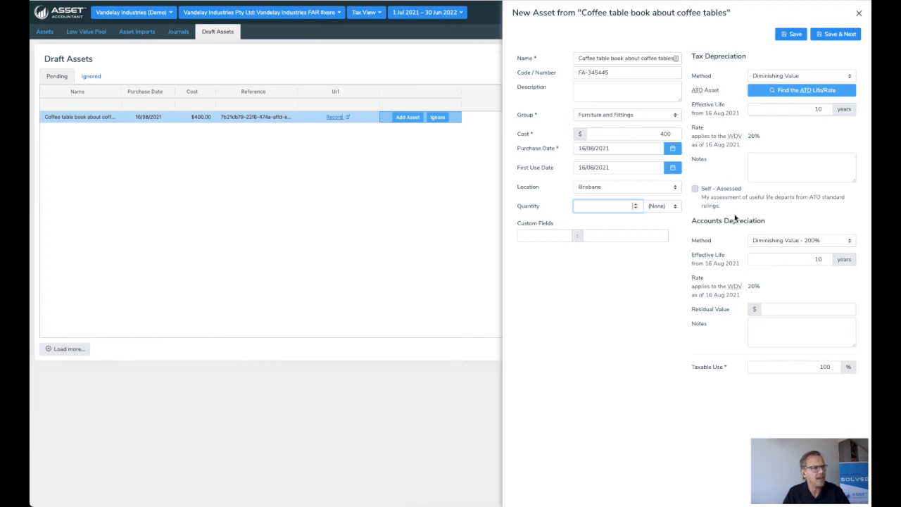
{"action": "left_click", "coordinate": [859, 14]}
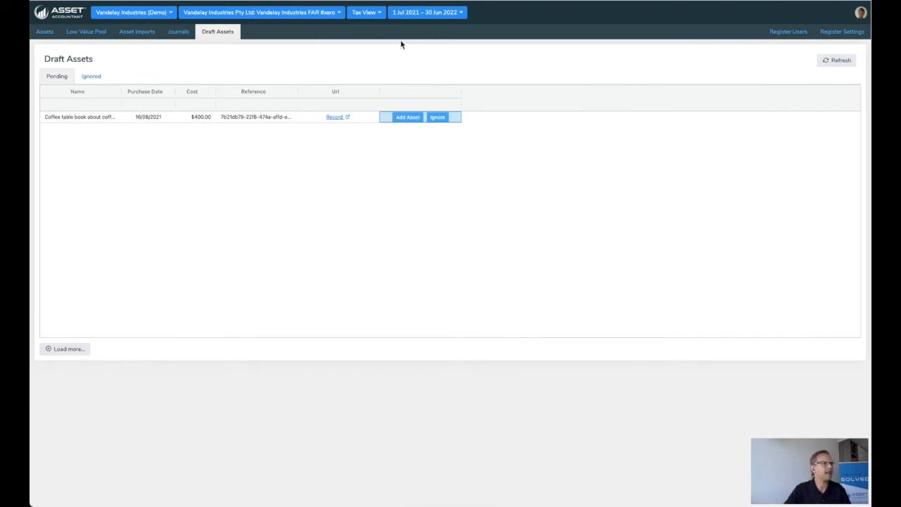
Step: Check the journals for asset groups that lack general ledger accounts and return to the asset list
{"action": "left_click", "coordinate": [45, 33]}
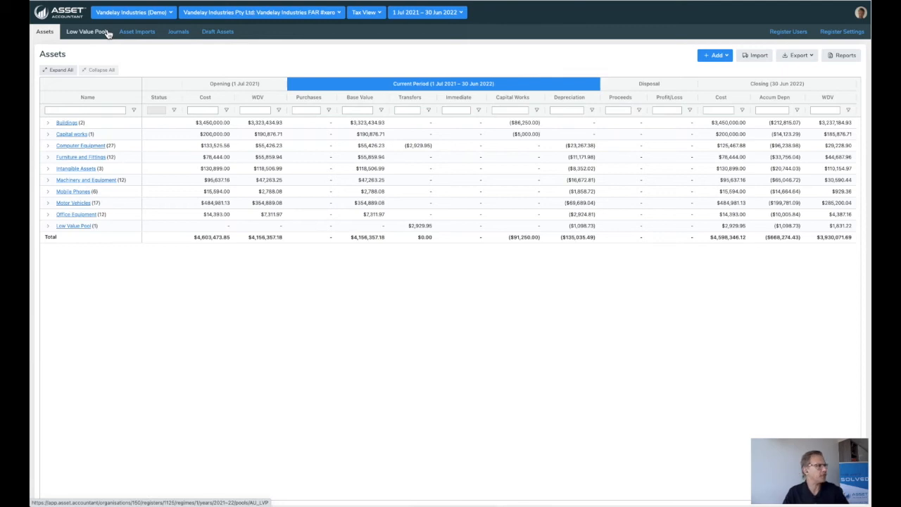
{"action": "left_click", "coordinate": [178, 32]}
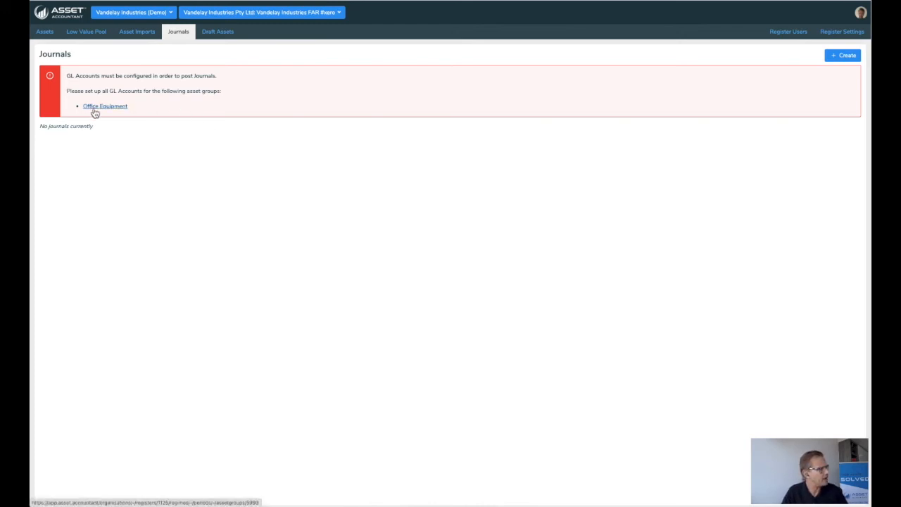
{"action": "left_click", "coordinate": [49, 33]}
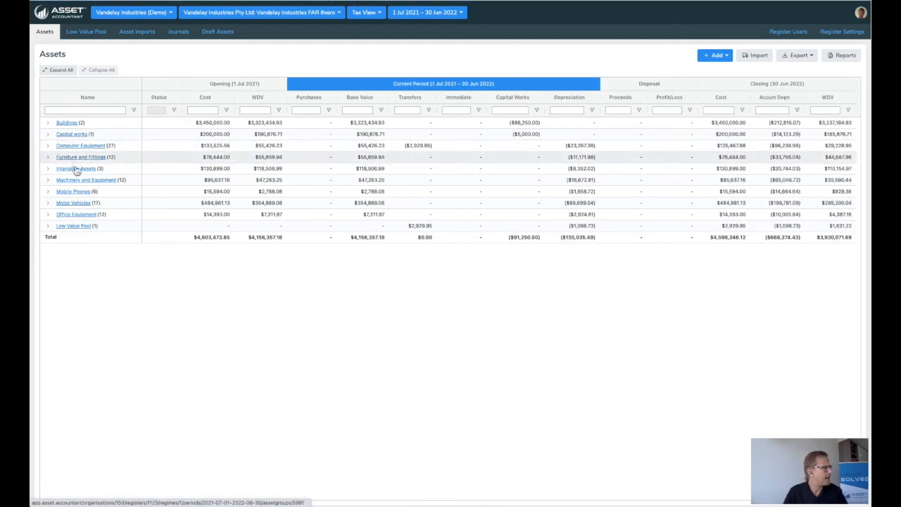
Step: Assign the Office Equipment group's balance sheet accounts: 855 Clearing/Suspense for clearing, 710 Office Equipment for cost, and 711 Less Accumulated Depreciation on Office Equipment for accumulated depreciation
{"action": "left_click", "coordinate": [77, 216]}
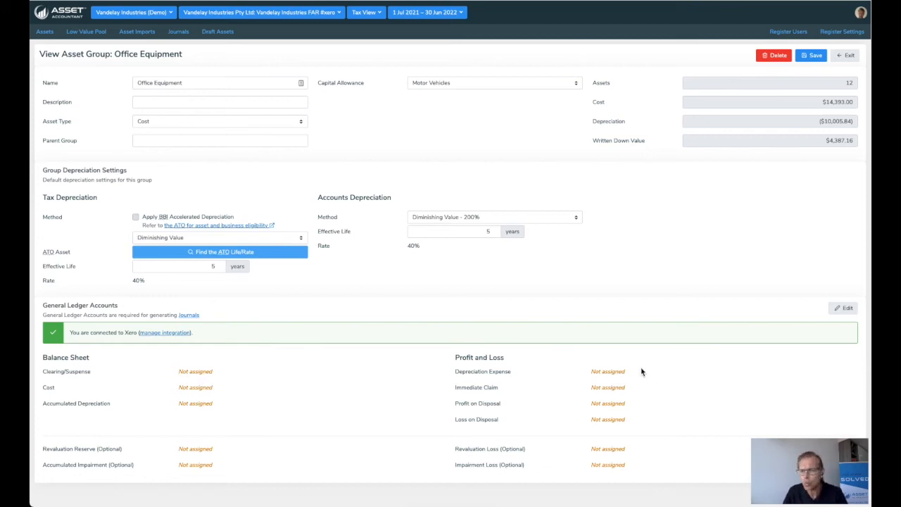
{"action": "left_click", "coordinate": [842, 308]}
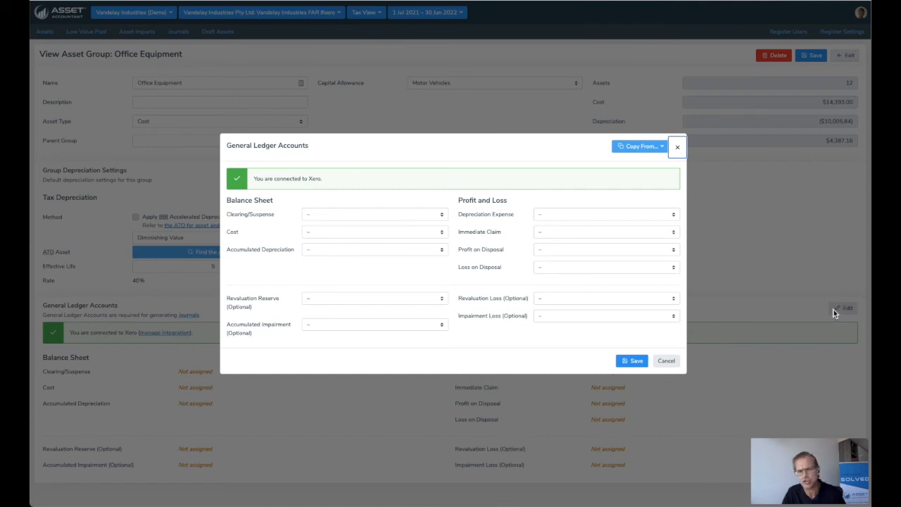
{"action": "left_click", "coordinate": [328, 214]}
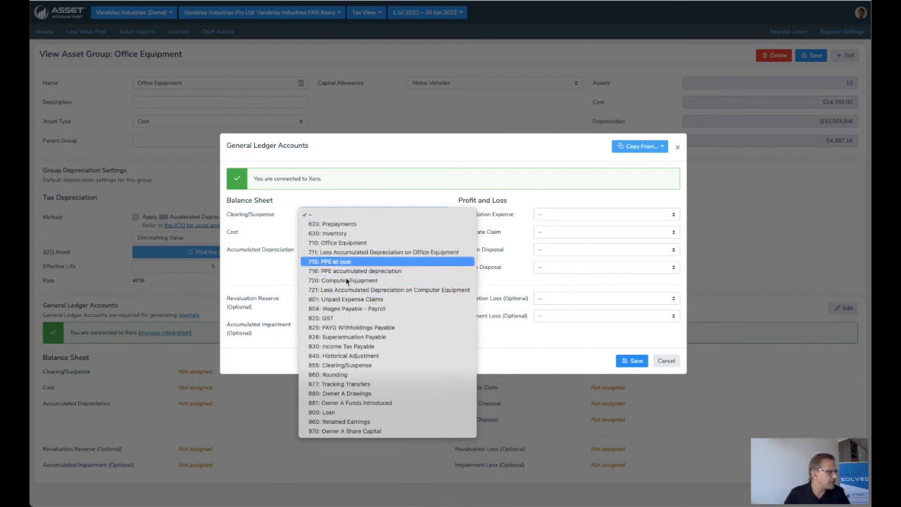
{"action": "left_click", "coordinate": [349, 366]}
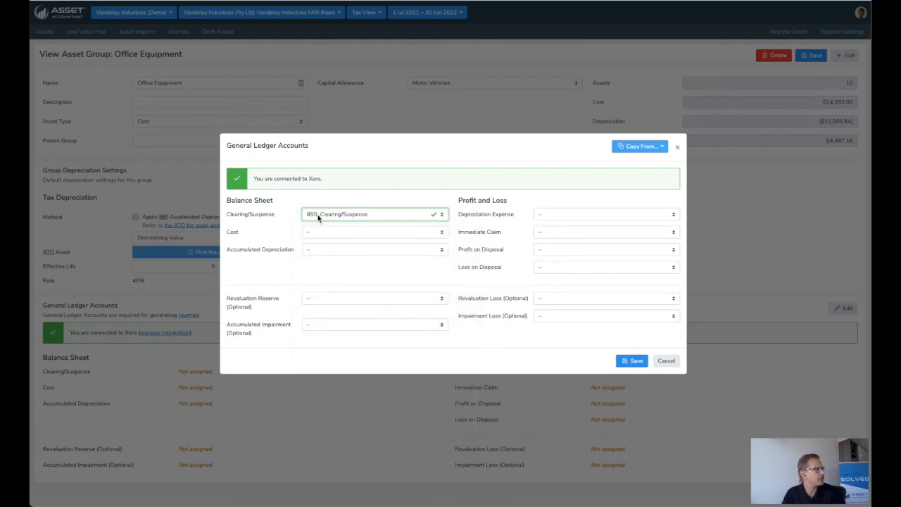
{"action": "left_click", "coordinate": [306, 231]}
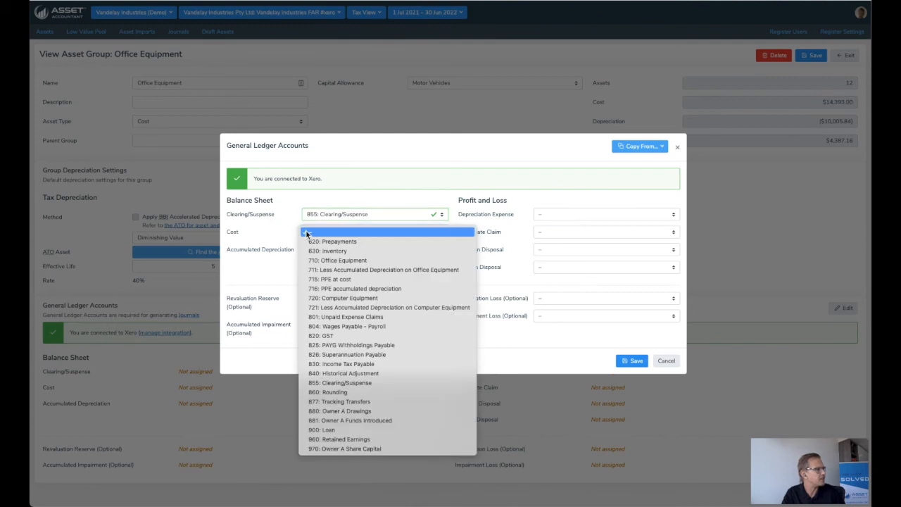
{"action": "left_click", "coordinate": [340, 262]}
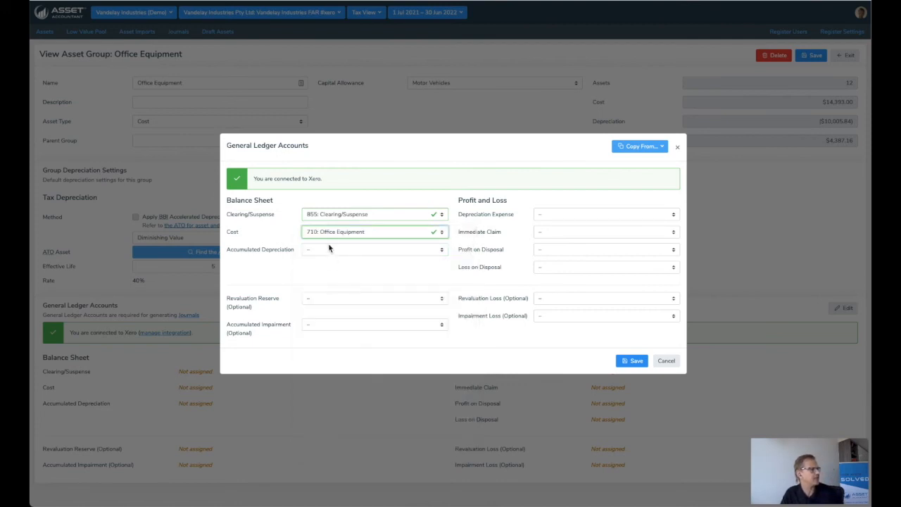
{"action": "left_click", "coordinate": [328, 248]}
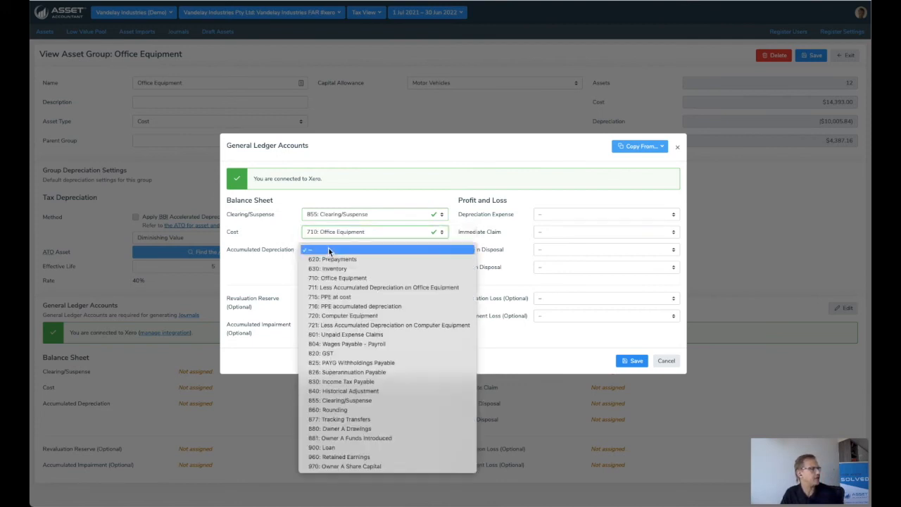
{"action": "left_click", "coordinate": [334, 288]}
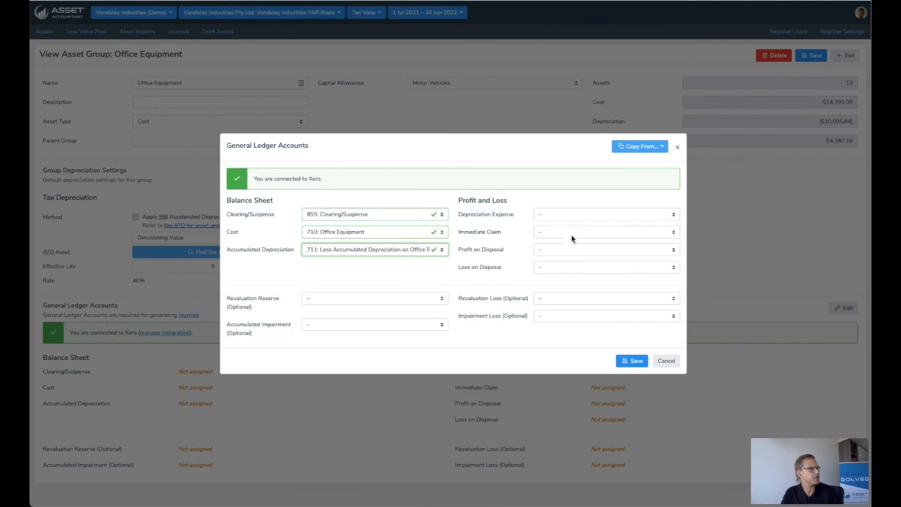
Step: Assign the group's profit and loss accounts: 416 Depreciation for depreciation expense, 717 Immediate claim, and 261 Profit/loss on disposal for both profit and loss on disposal
{"action": "left_click", "coordinate": [581, 214]}
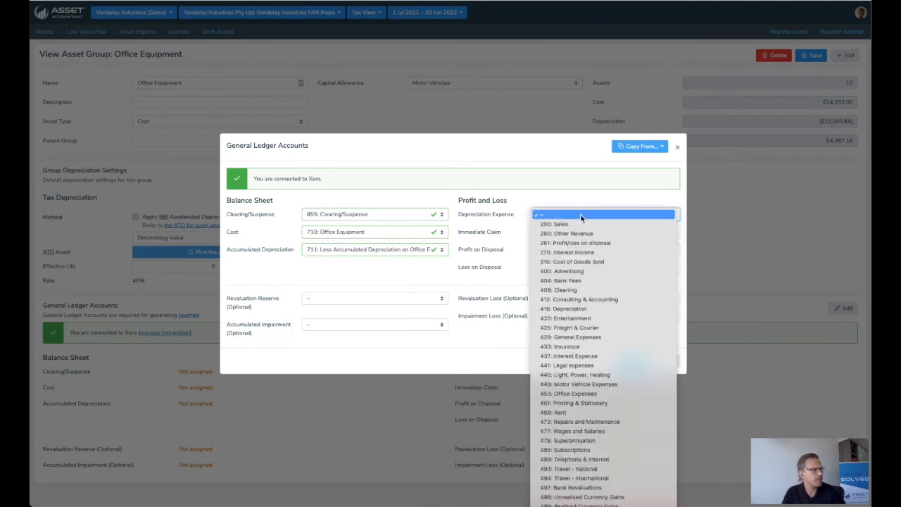
{"action": "left_click", "coordinate": [580, 311]}
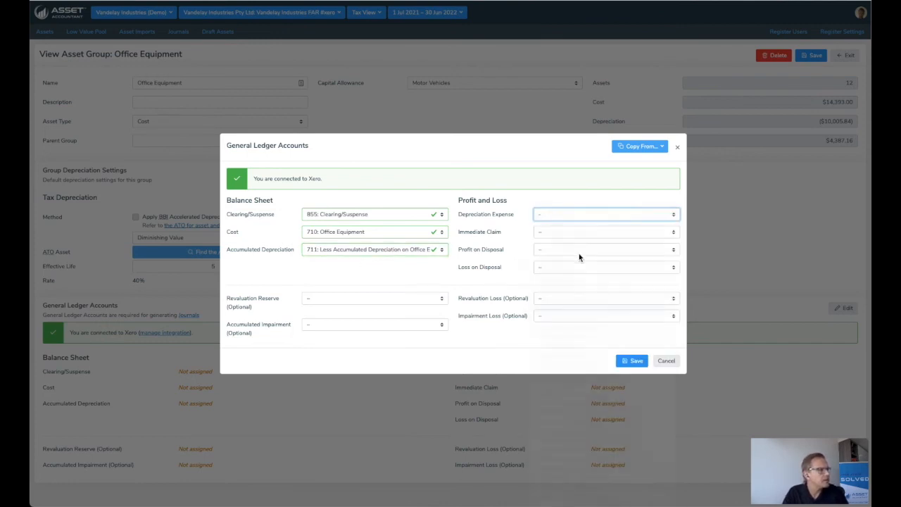
{"action": "left_click", "coordinate": [563, 232]}
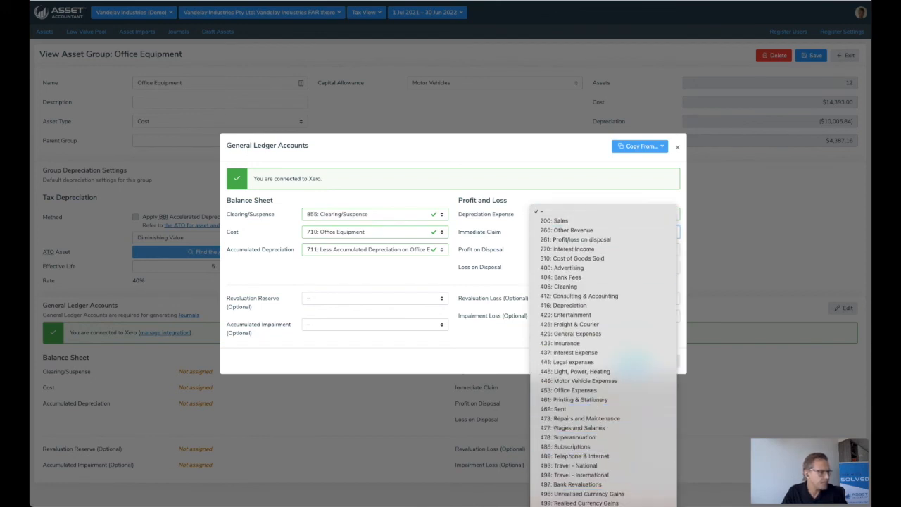
{"action": "left_click", "coordinate": [563, 503]}
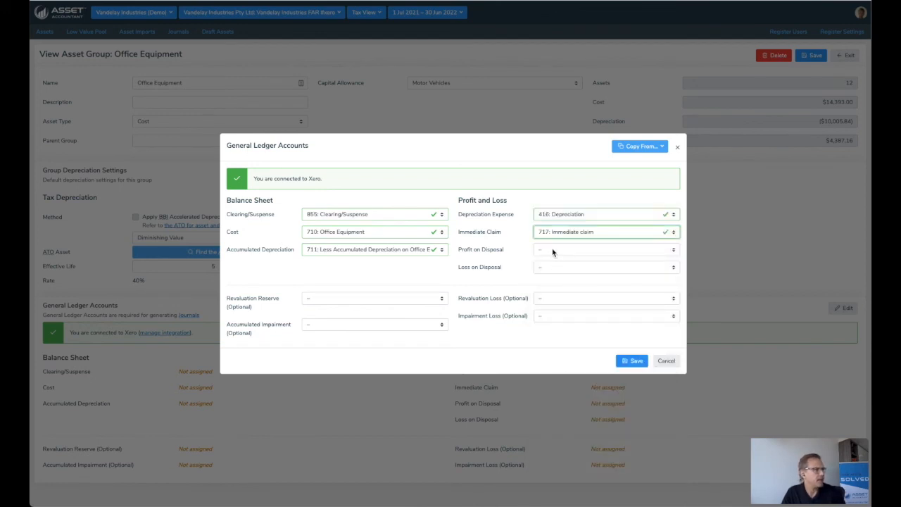
{"action": "left_click", "coordinate": [552, 250]}
{"action": "left_click", "coordinate": [561, 281]}
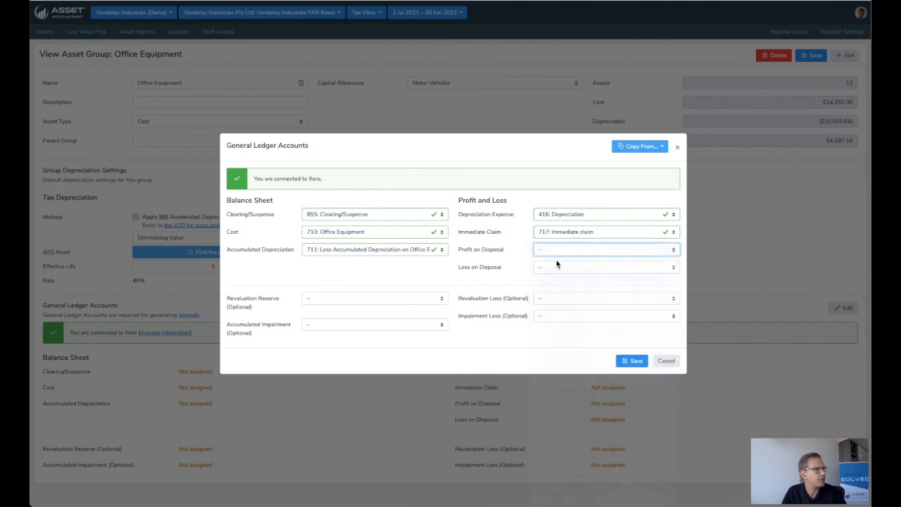
{"action": "left_click", "coordinate": [556, 268]}
{"action": "left_click", "coordinate": [556, 296]}
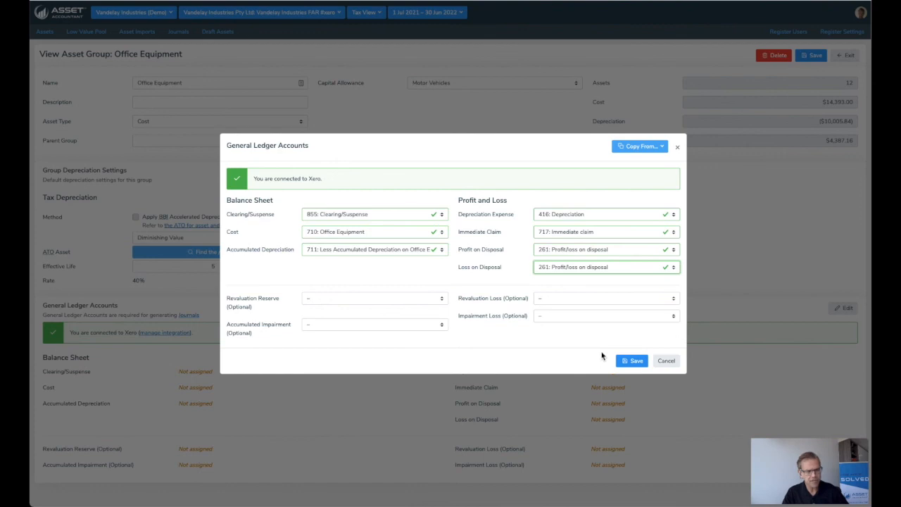
Step: Leave the optional revaluation reserve account unassigned, save the ledger accounts and the Office Equipment group, and return to the asset list
{"action": "left_click", "coordinate": [350, 298]}
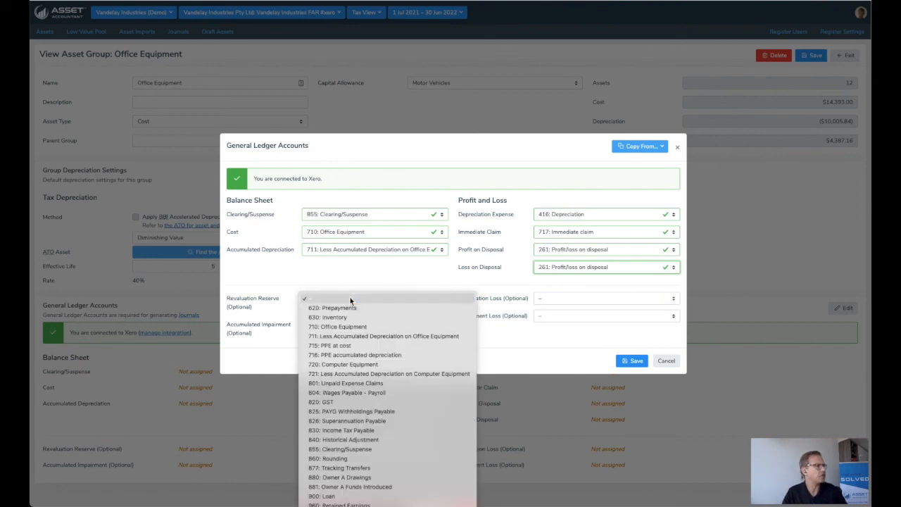
{"action": "left_click", "coordinate": [290, 279]}
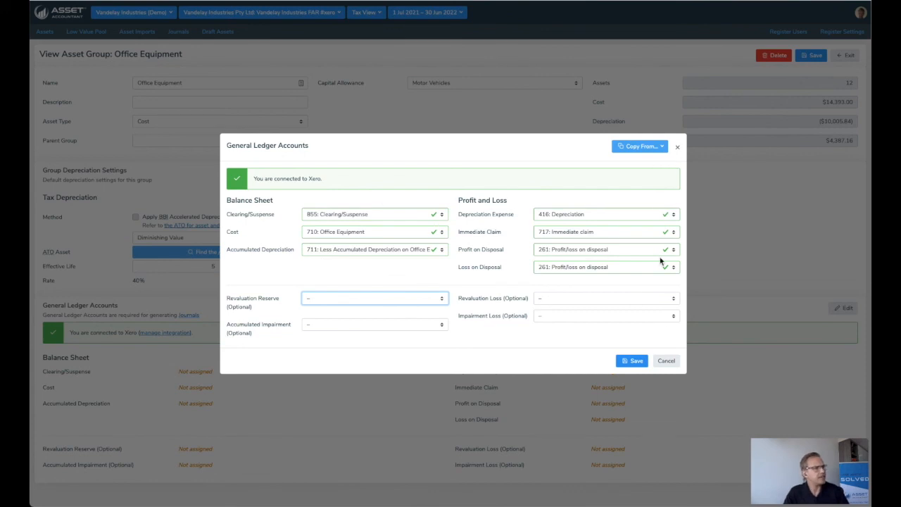
{"action": "left_click", "coordinate": [636, 363]}
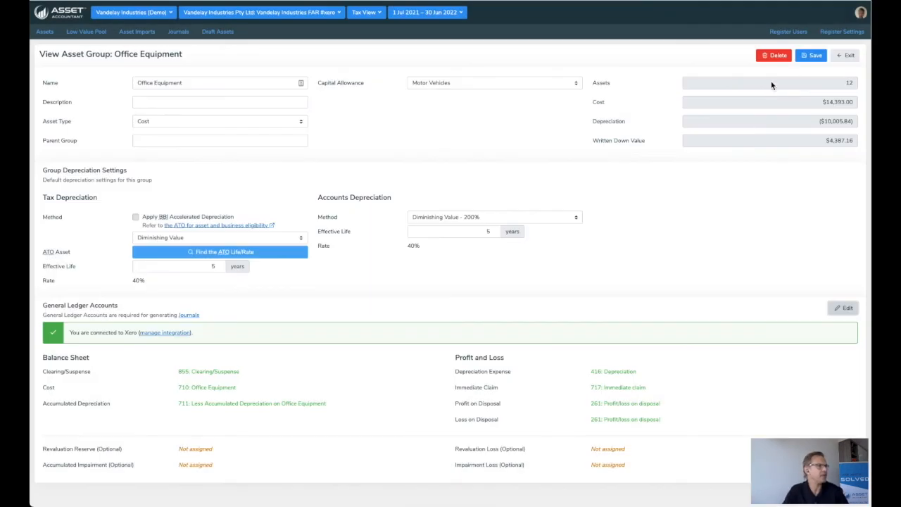
{"action": "left_click", "coordinate": [810, 57]}
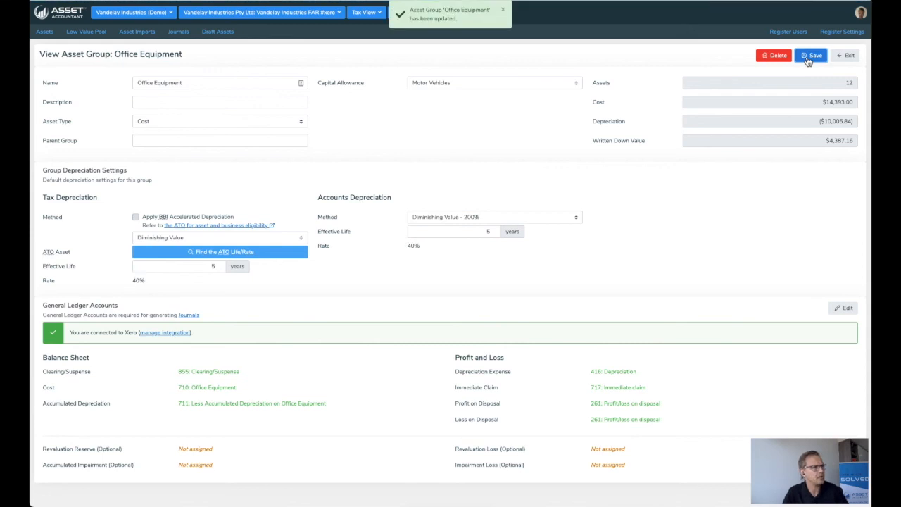
{"action": "left_click", "coordinate": [856, 60]}
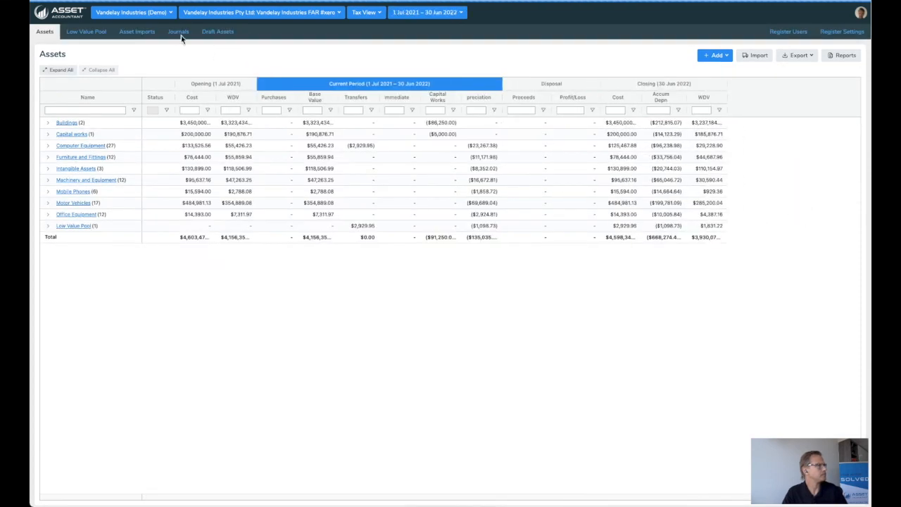
Step: Create a journal from 01/07/2021 to 31/08/2021 described as "AssetAccountant Movements for 31 Aug 2021" and review its depreciation lines by group and location
{"action": "left_click", "coordinate": [178, 32]}
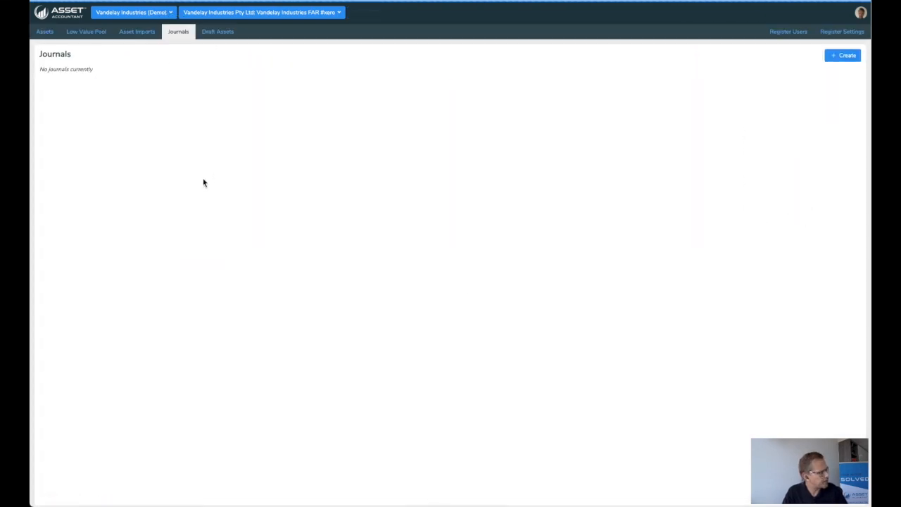
{"action": "left_click", "coordinate": [845, 55]}
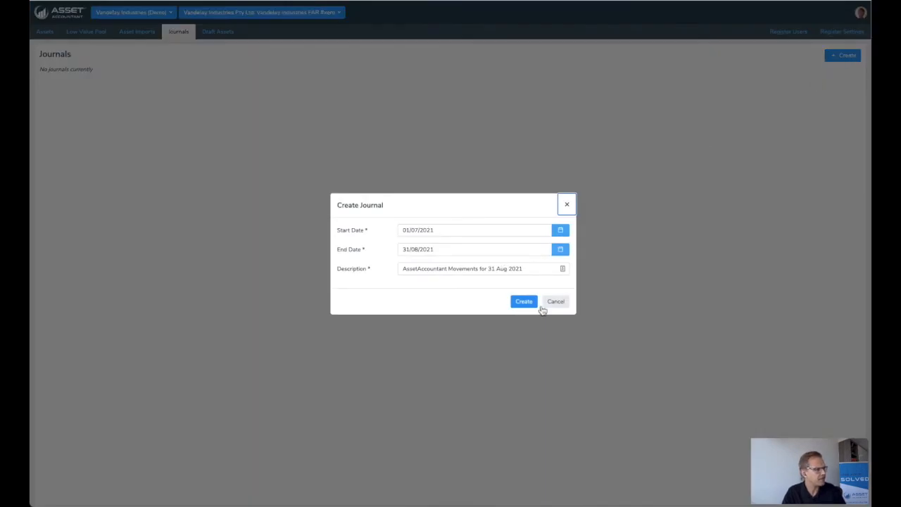
{"action": "left_click", "coordinate": [528, 303]}
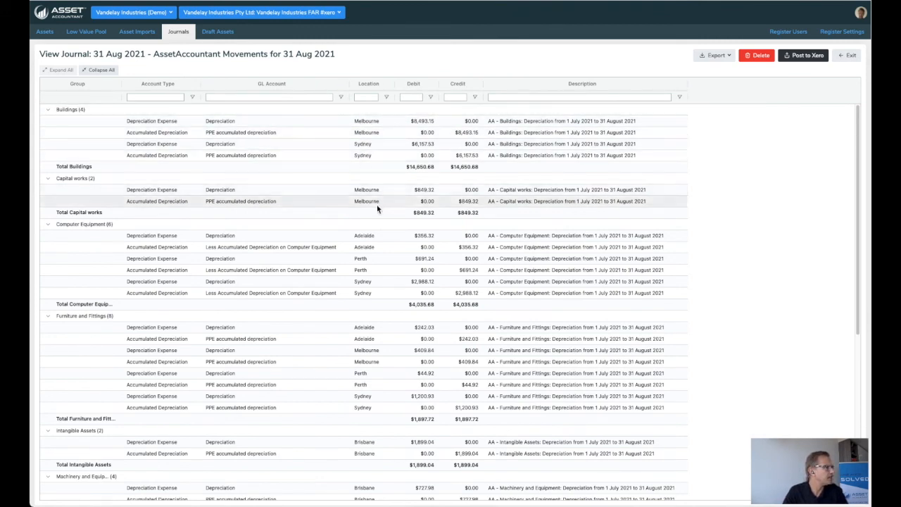
{"action": "scroll", "coordinate": [375, 294], "scroll_direction": "down", "scroll_amount": 5}
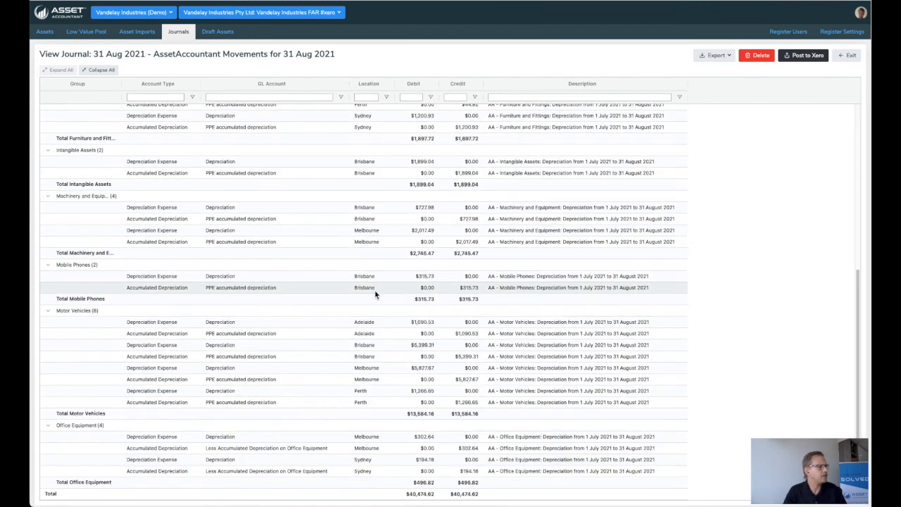